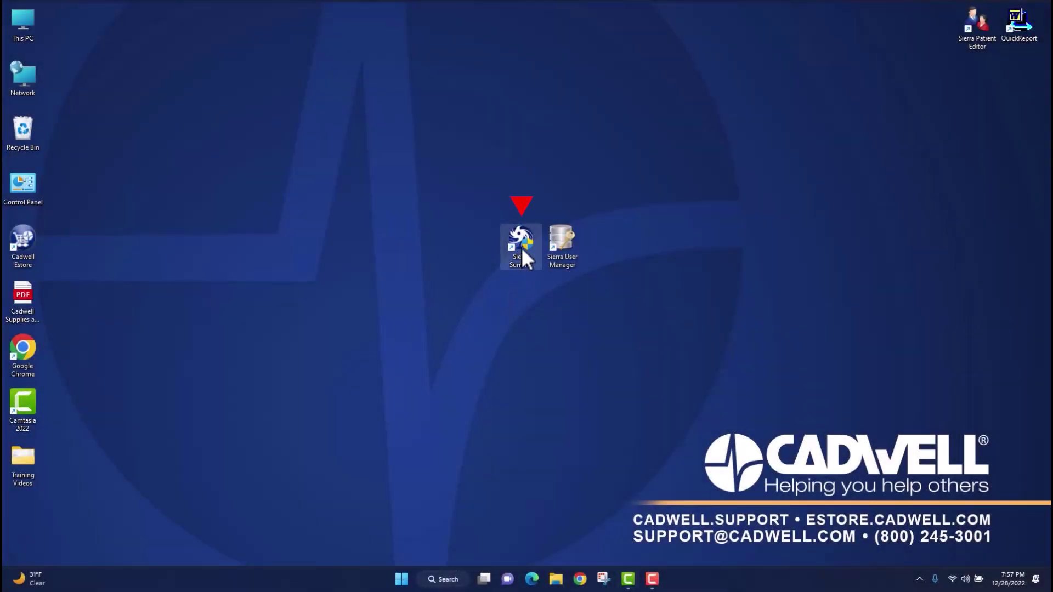
Launch Sierra Summit and log in with the administrator account's password
double_click(521, 248)
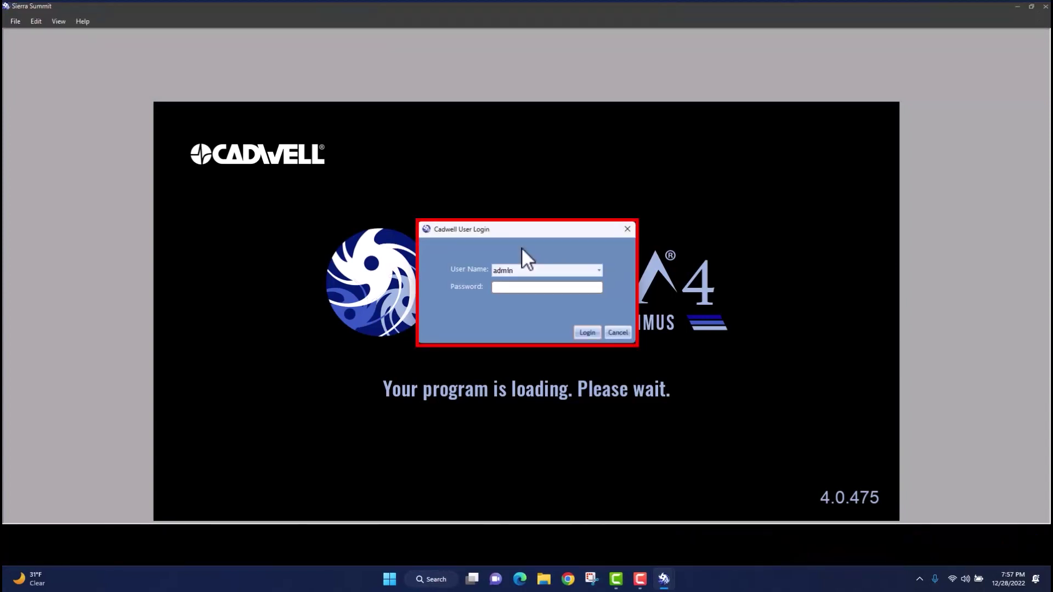
text(admin)
click(593, 332)
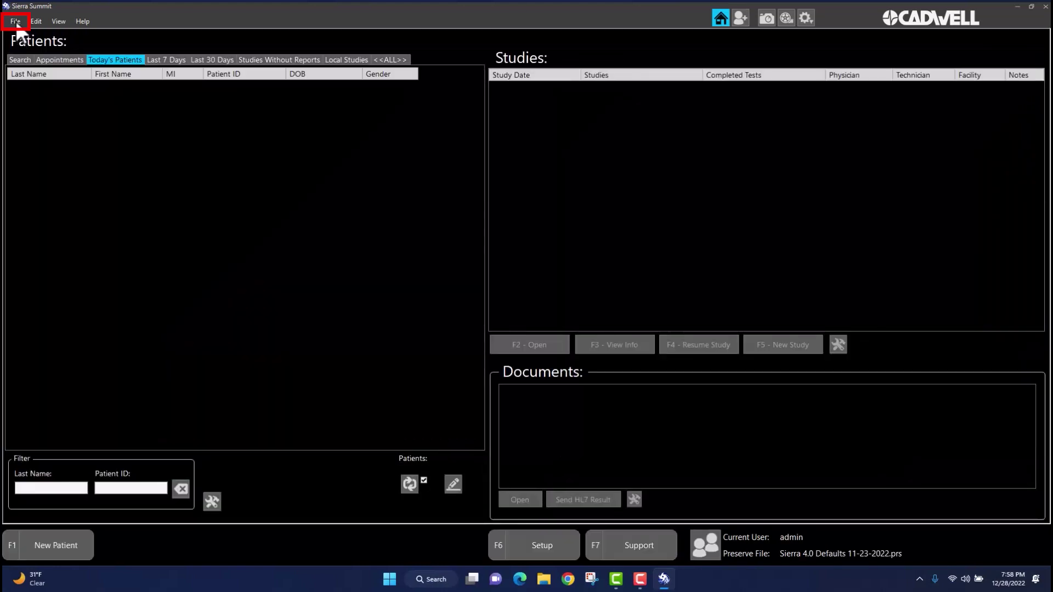
Go to File > Setup > Manage Users and begin adding a Cadwell user in CadLink User Manager
click(16, 22)
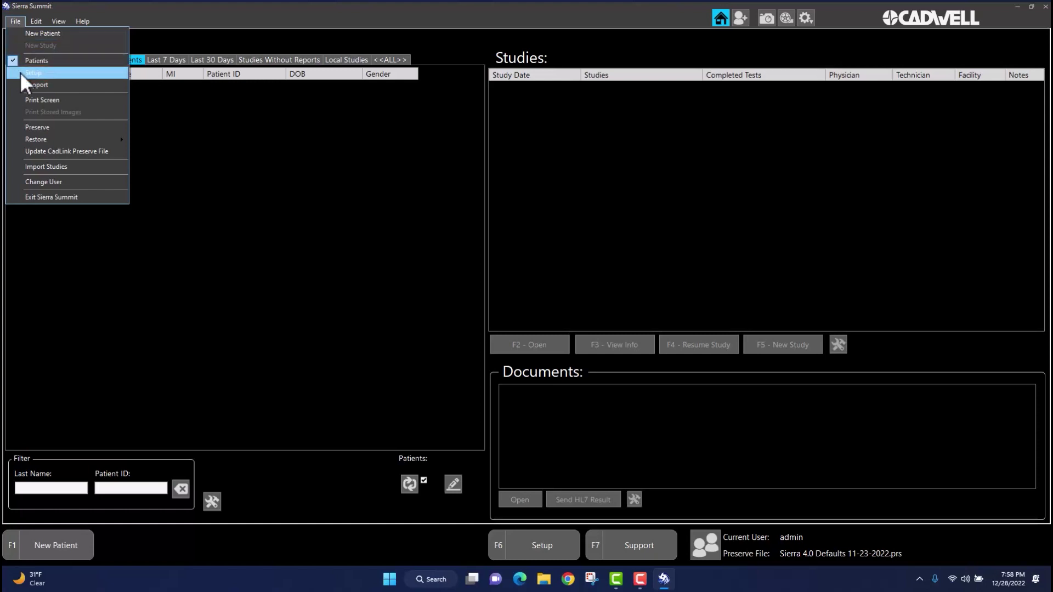
click(21, 73)
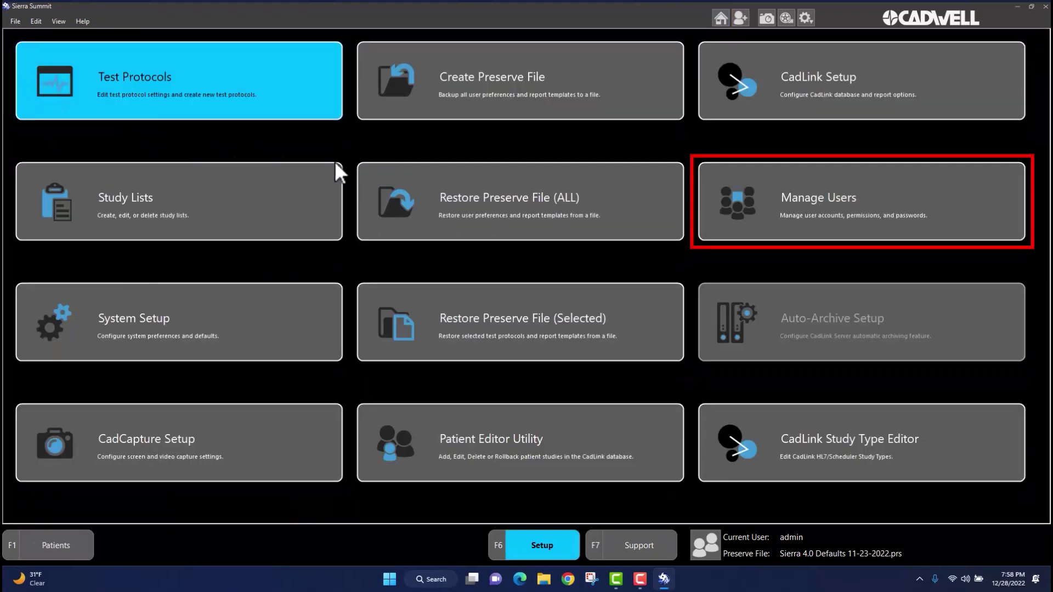
click(911, 215)
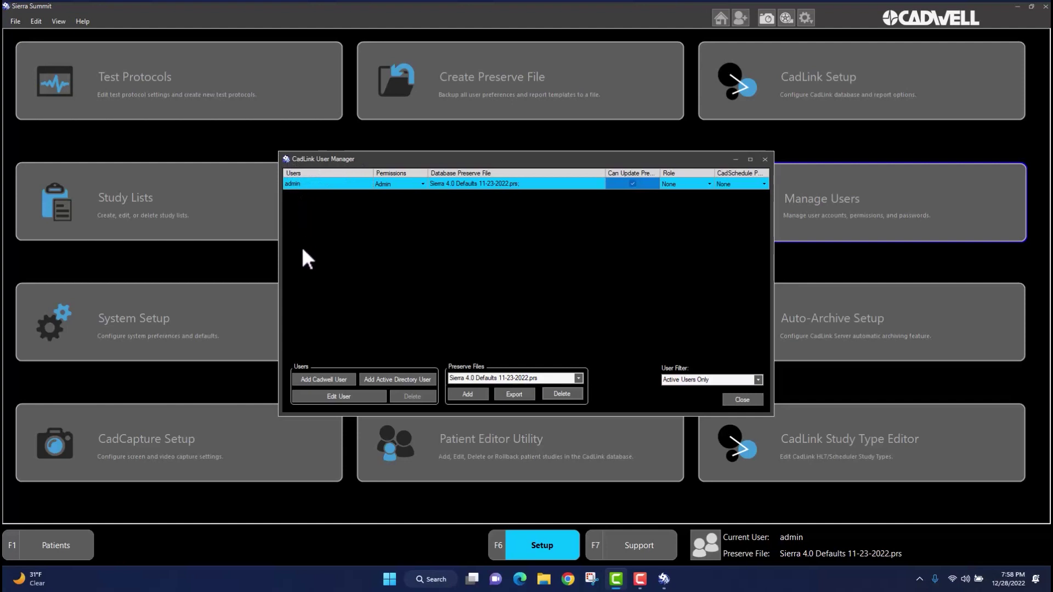
click(344, 378)
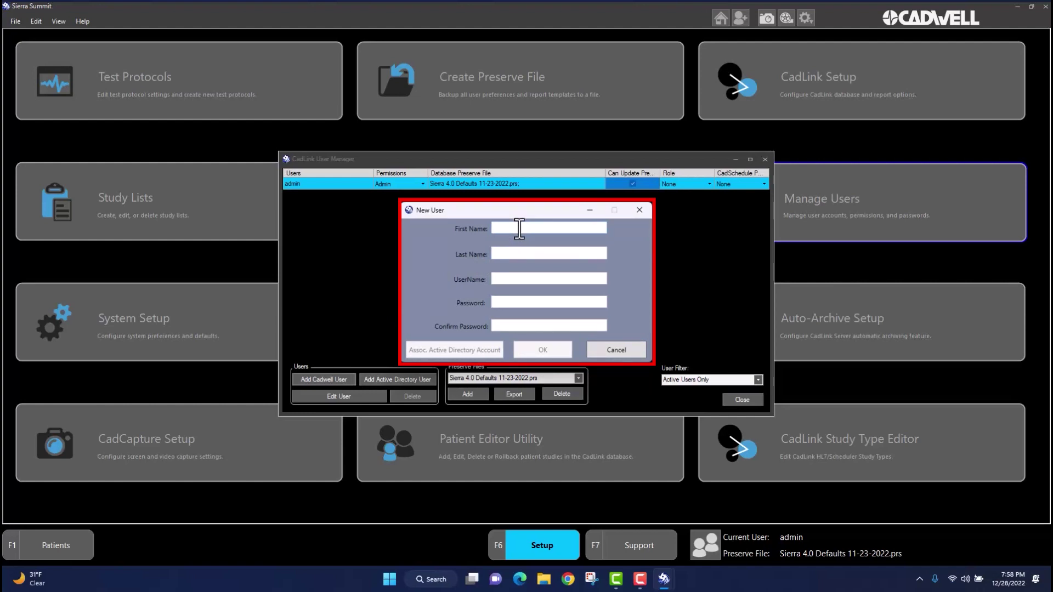
Enter the new user's first and last name and a matching password, then save the account
text(Doe)
click(550, 254)
text(Jane)
click(546, 301)
text(123)
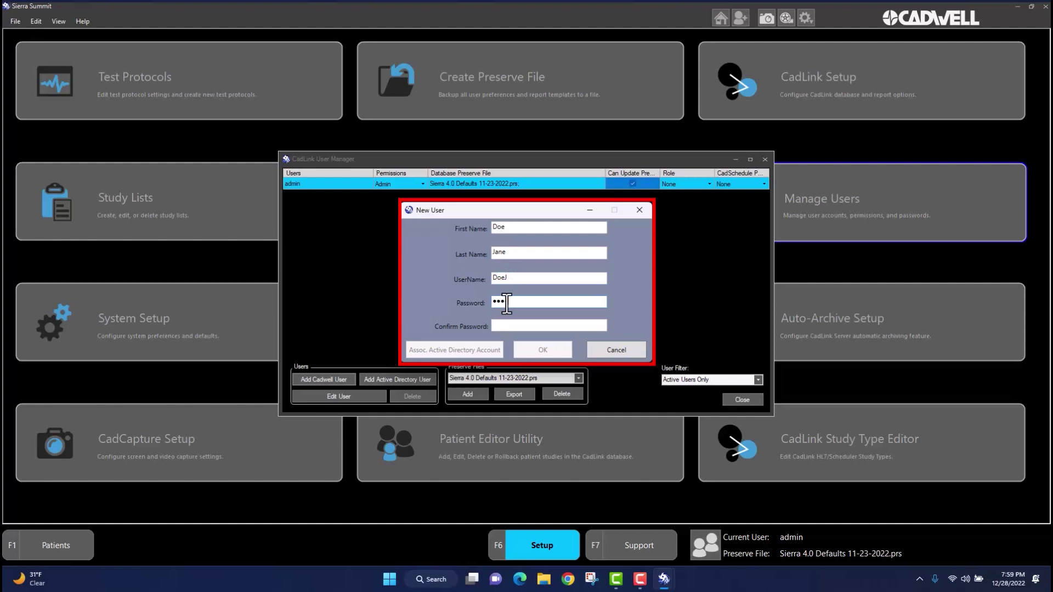
text(4)
click(501, 325)
text(1234)
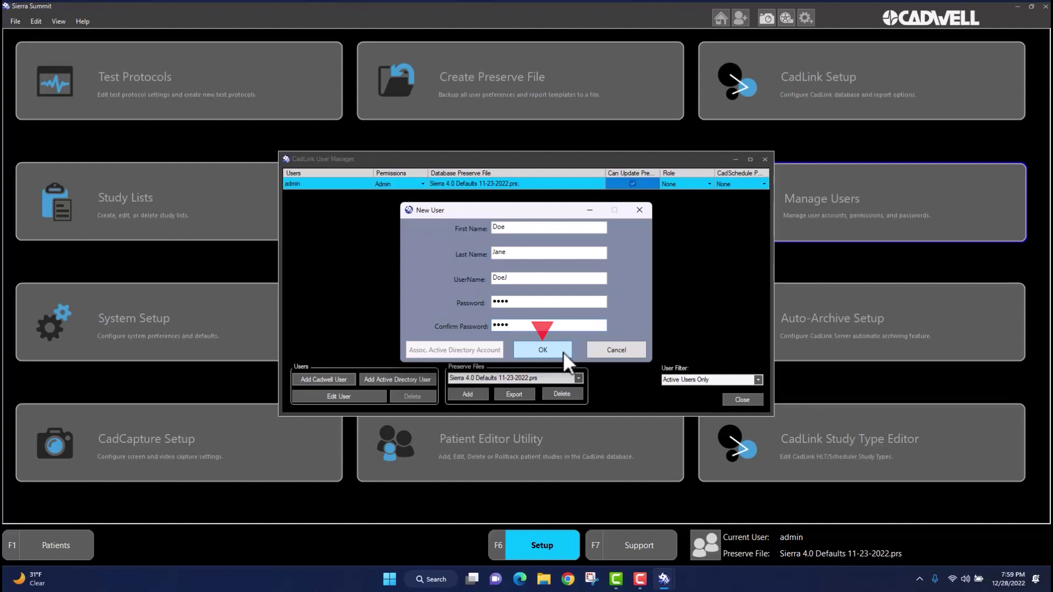
click(562, 351)
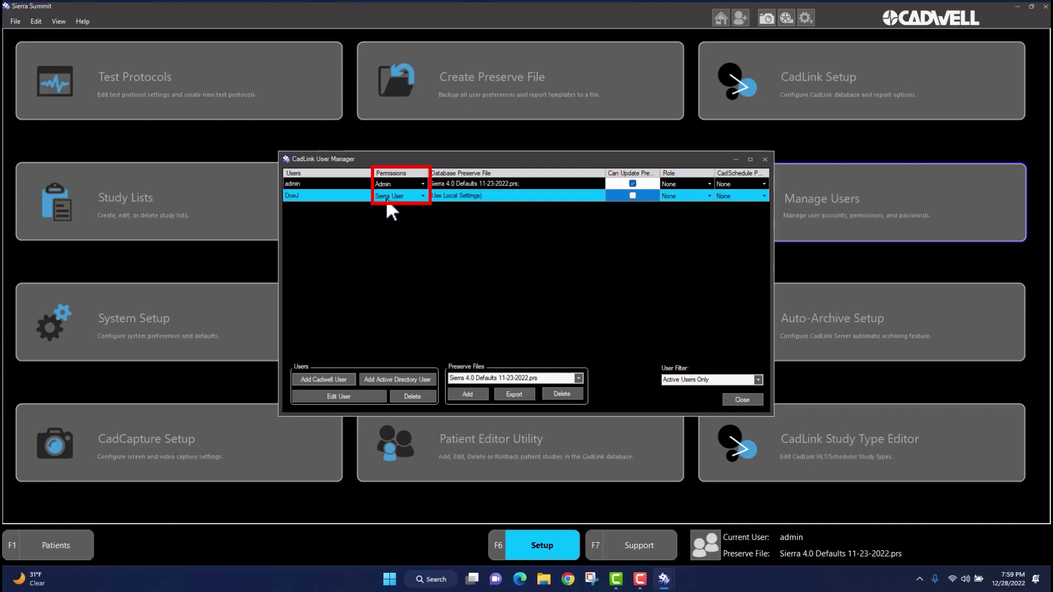
Set the new user's Permissions cell to Admin
click(420, 195)
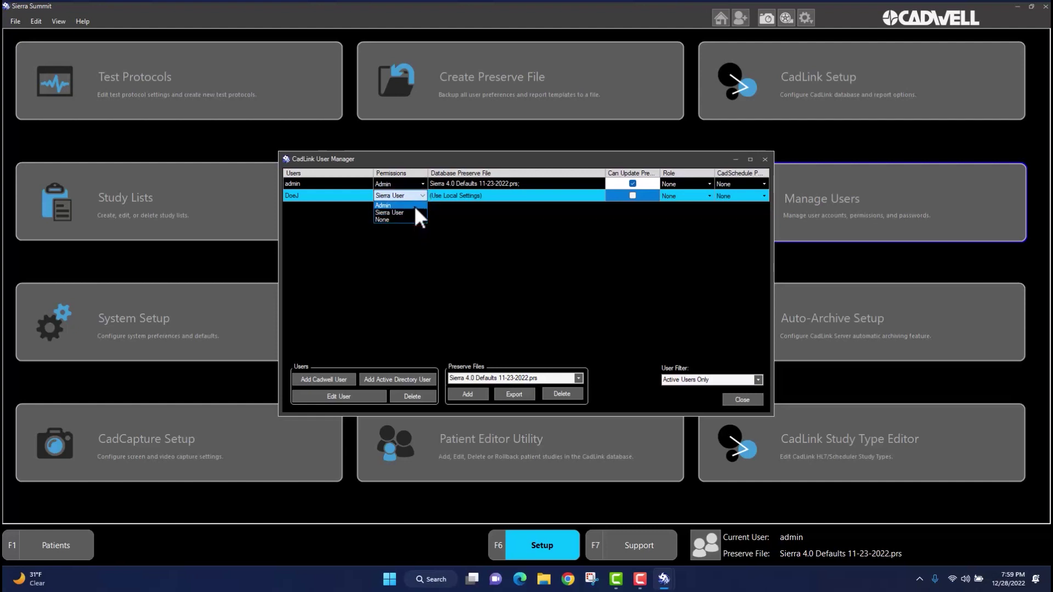
click(415, 207)
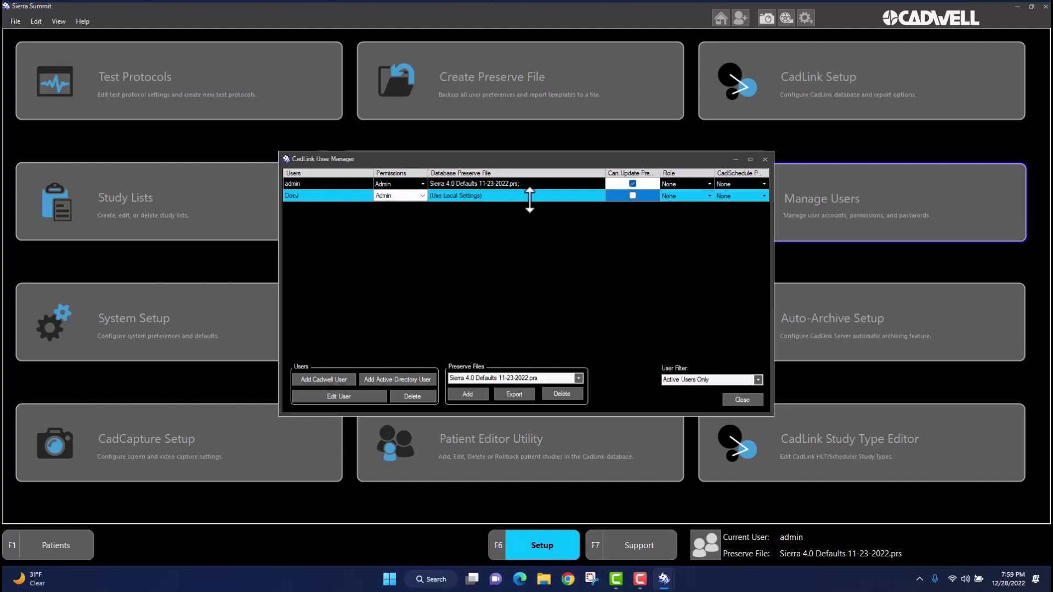
Switch the new user from local settings to the Sierra 4.0 Defaults 11-23-2022.prs preserve file
click(568, 195)
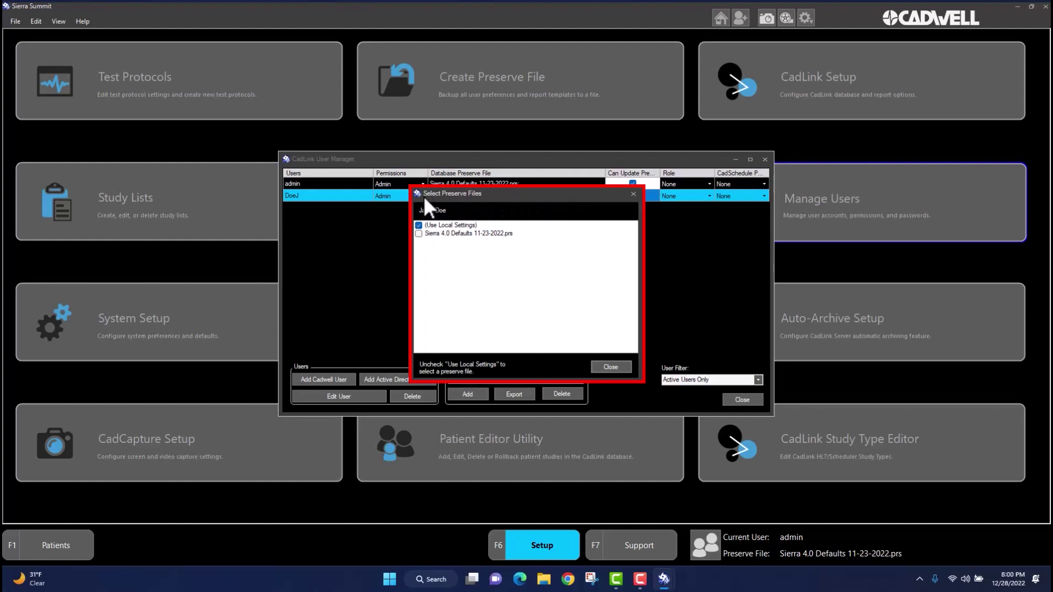
click(419, 226)
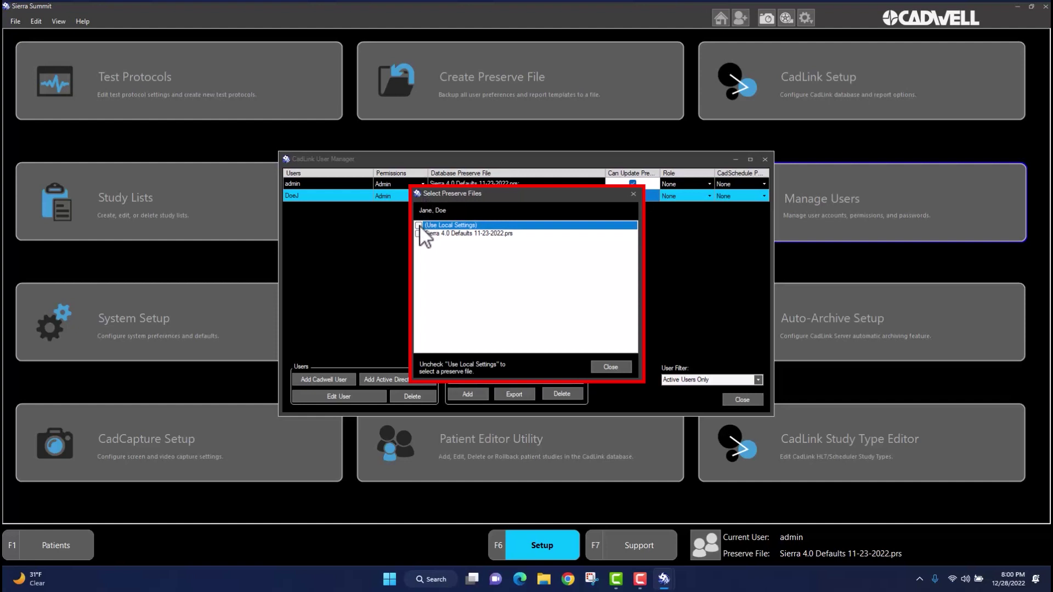
click(418, 234)
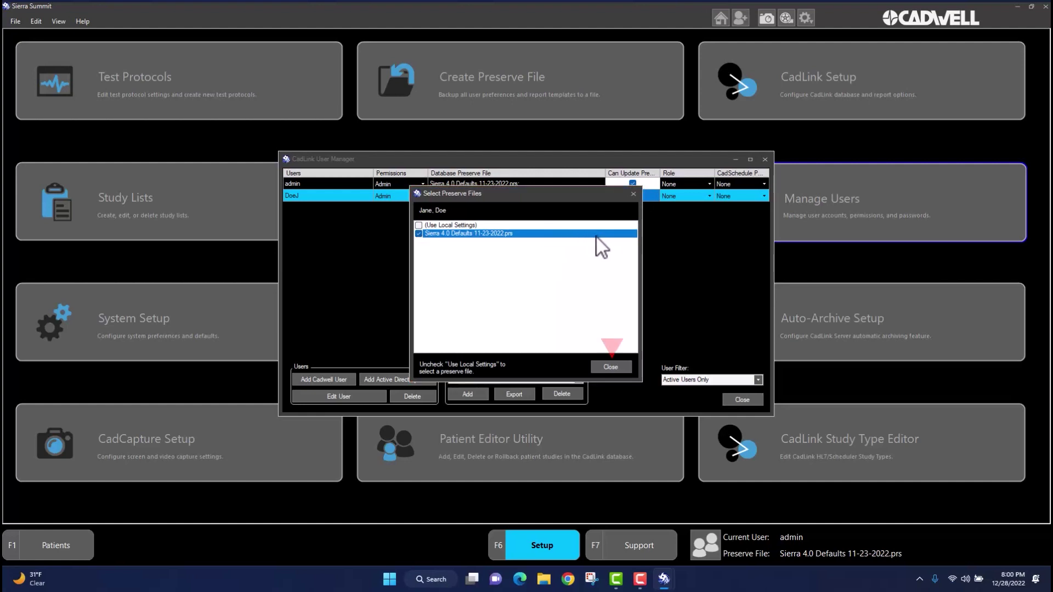
click(612, 366)
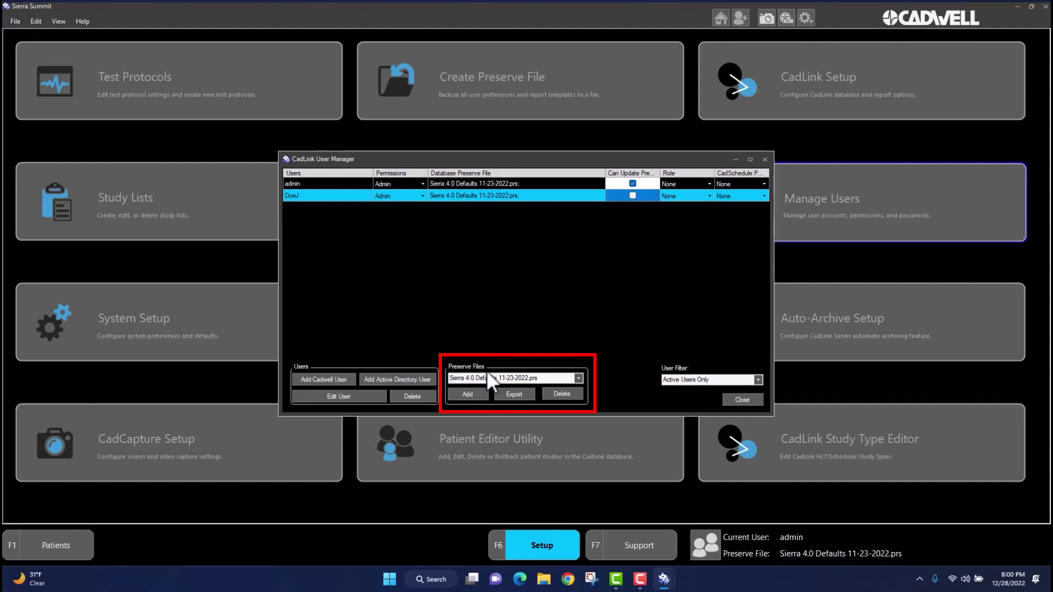
Load Cadwell 123.prs into the list of available preserve files
click(480, 394)
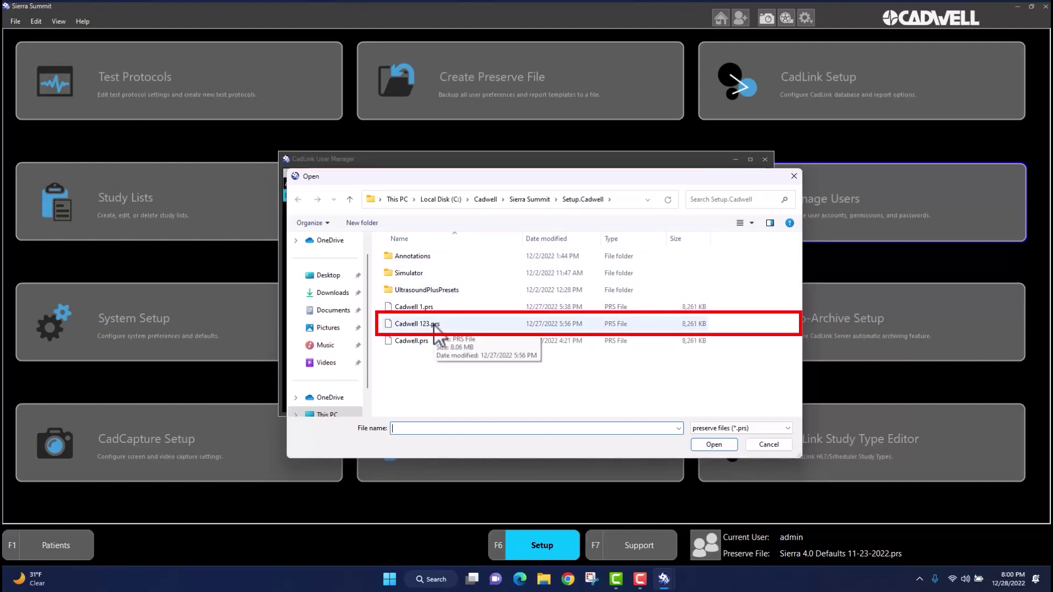
click(434, 325)
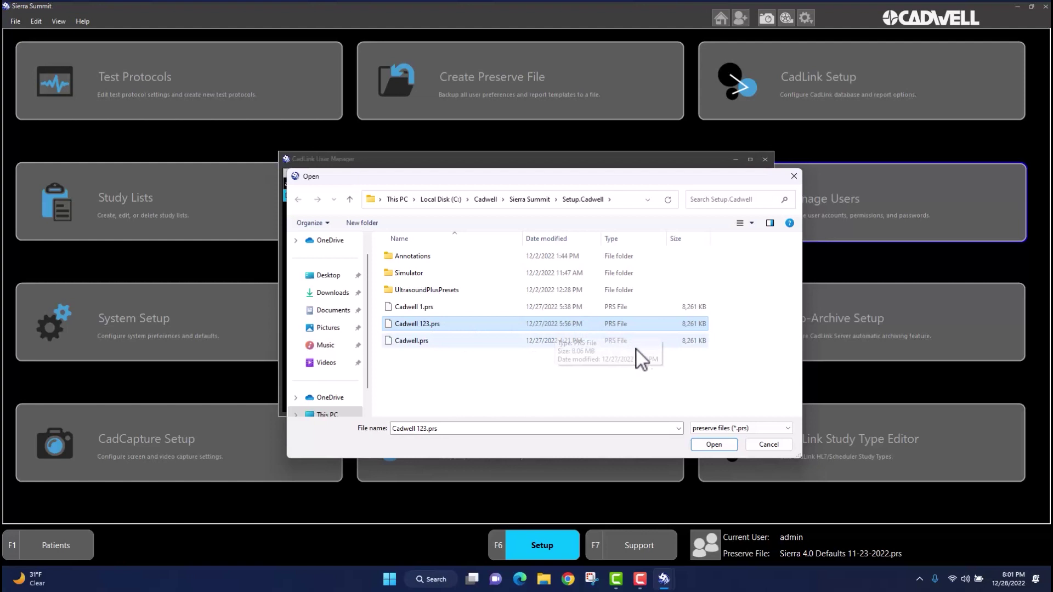
click(711, 444)
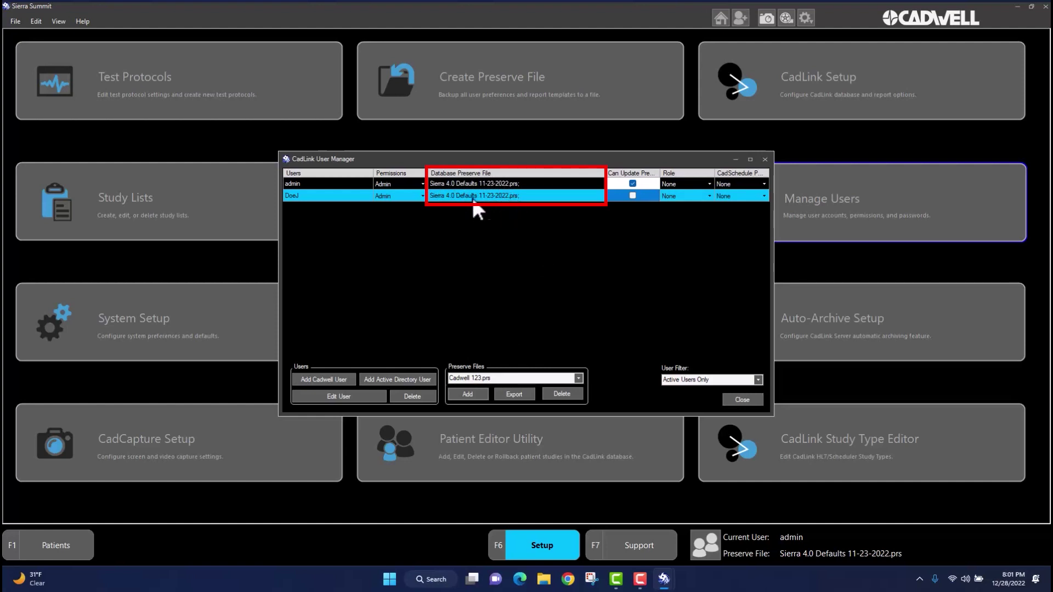
Replace the new user's Sierra 4.0 Defaults preserve file with Cadwell 123.prs
double_click(577, 192)
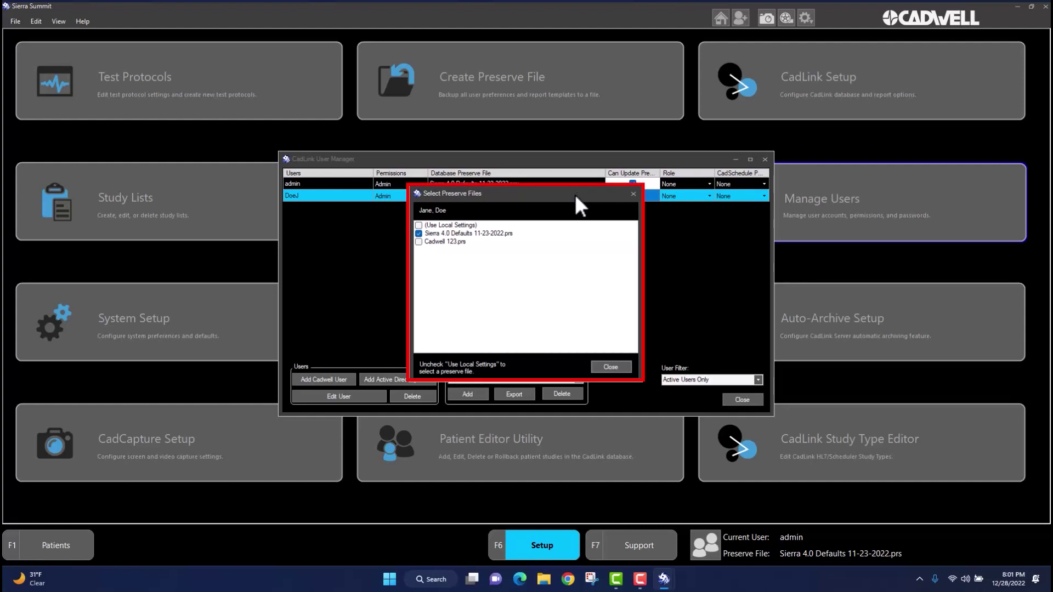
click(418, 235)
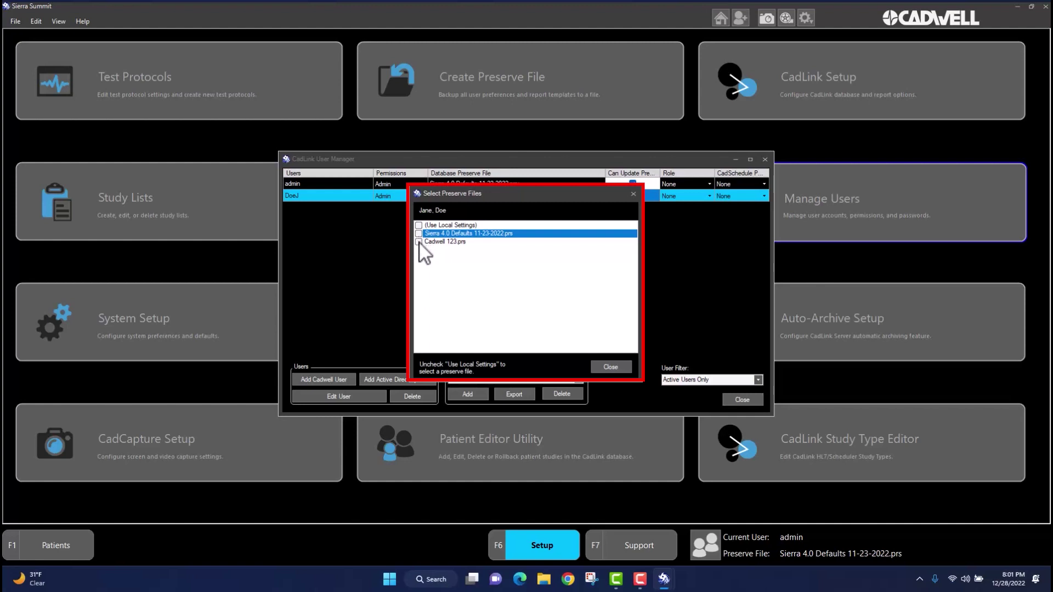
click(418, 245)
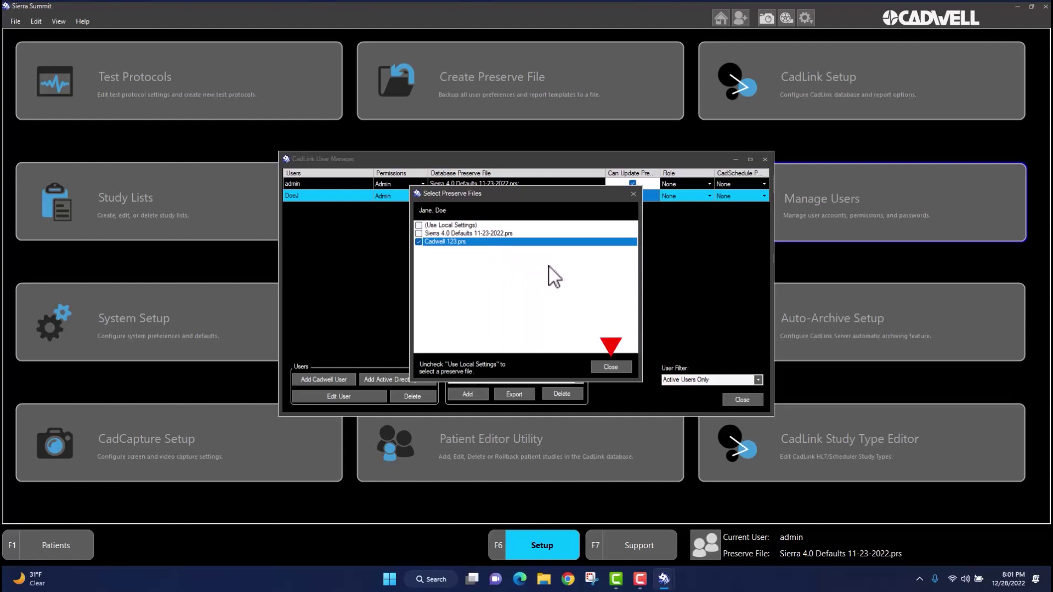
click(606, 366)
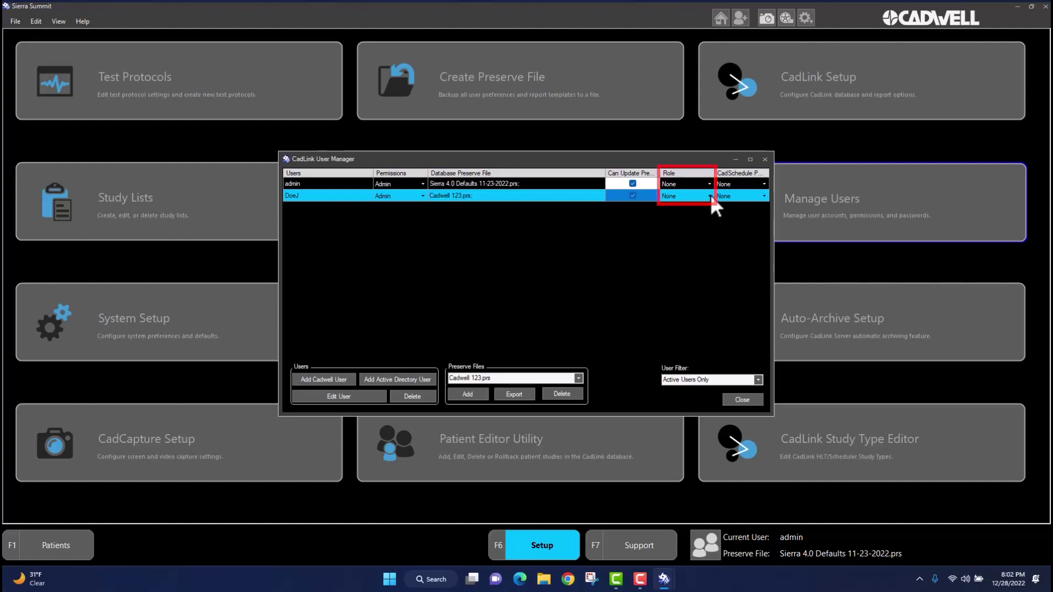
Set both the new user's Role and CadSchedule permission to Technician
click(710, 195)
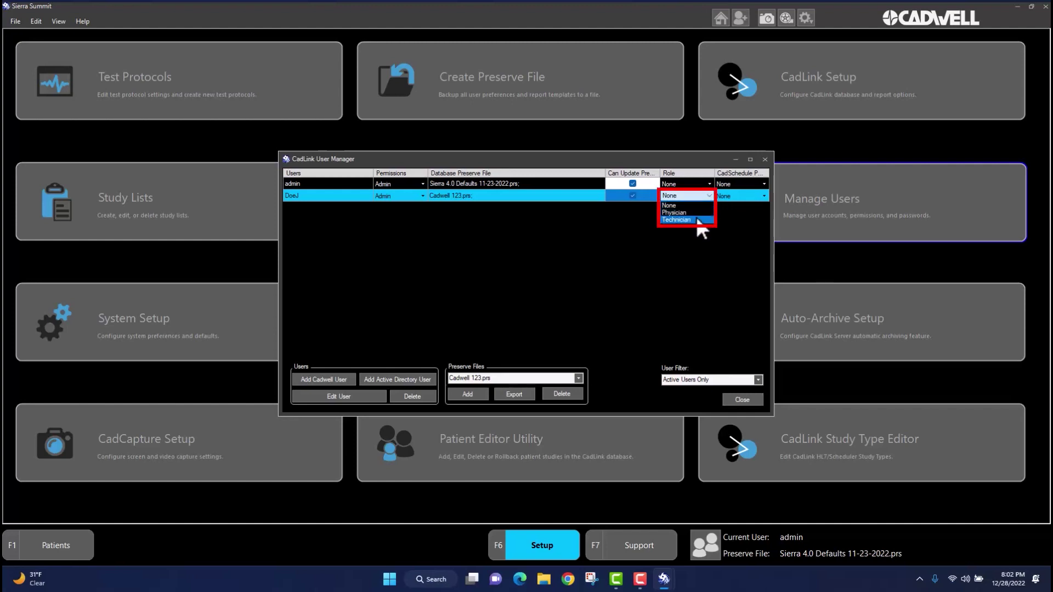
click(697, 219)
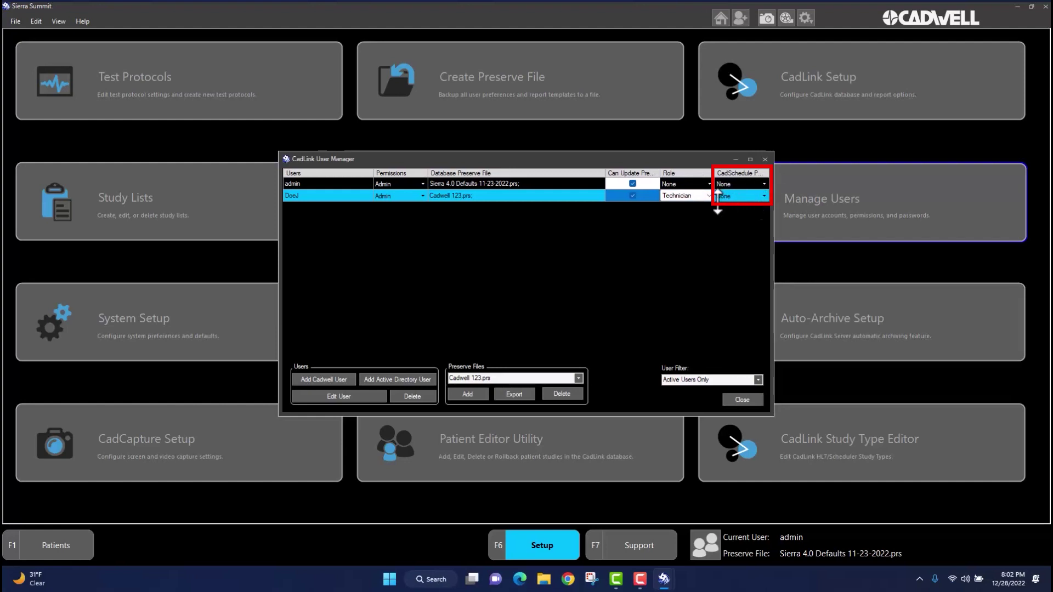
click(765, 195)
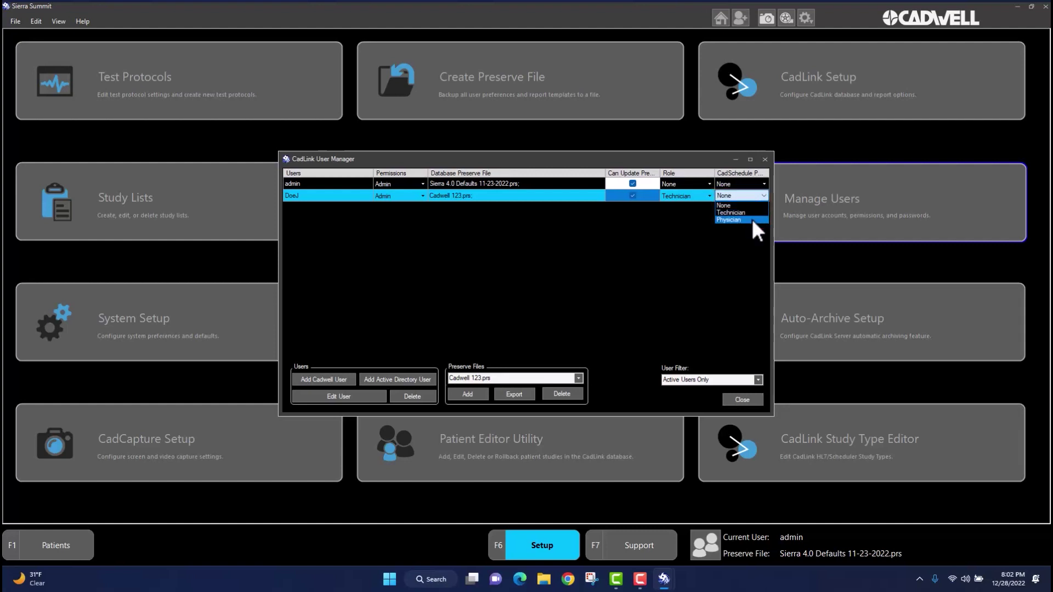
click(751, 213)
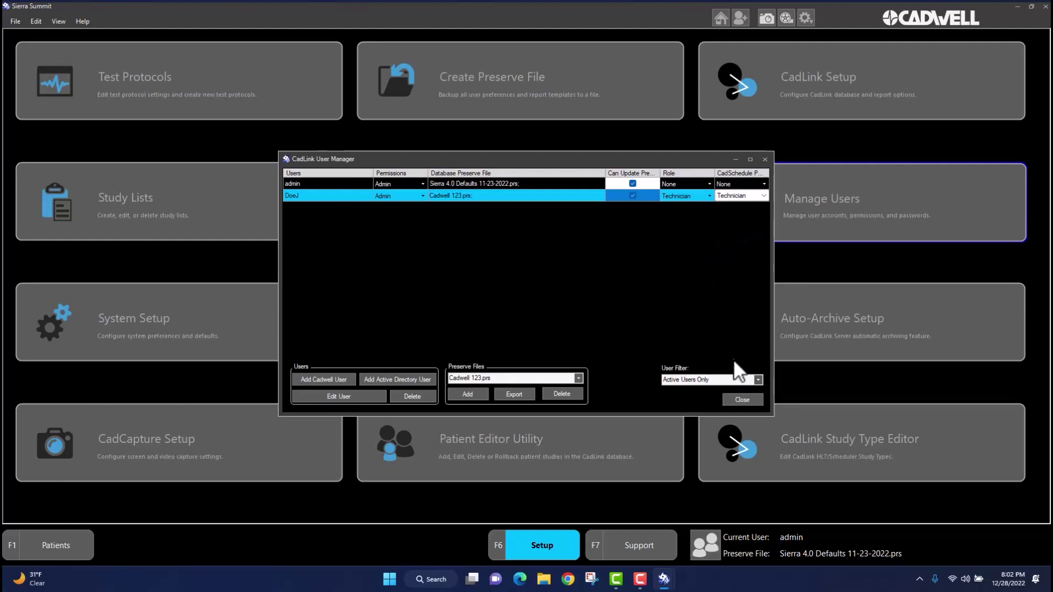
Close User Manager, log in as the new user with their password, and open the Patients home page
click(749, 400)
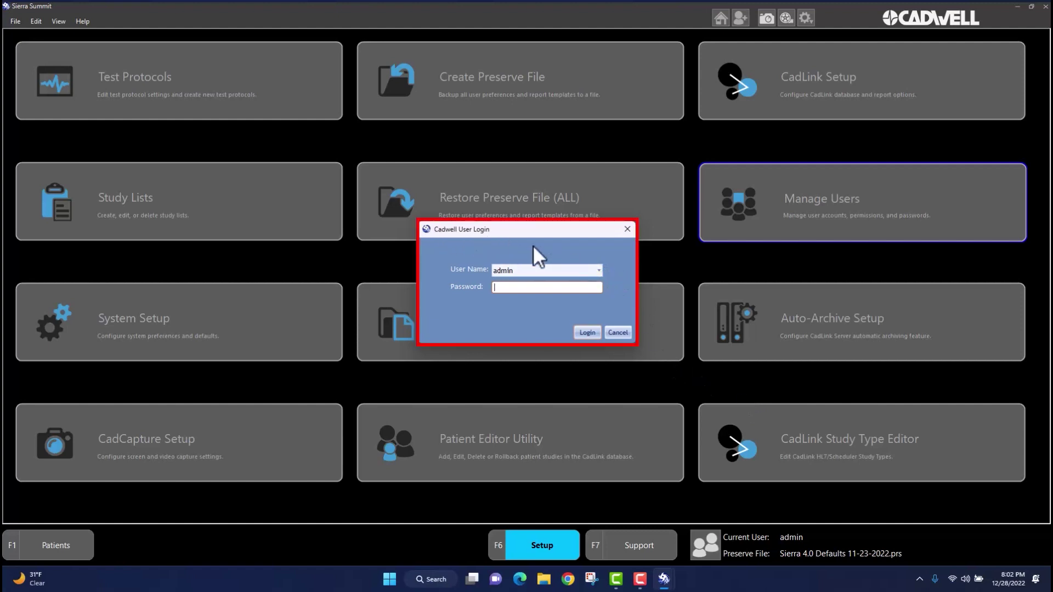
click(599, 271)
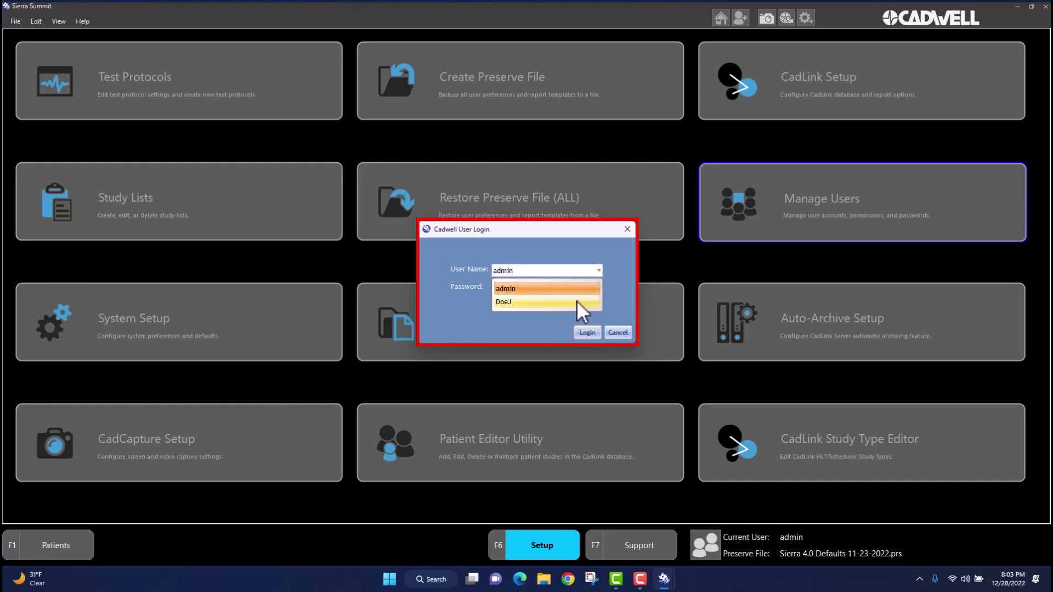
click(574, 301)
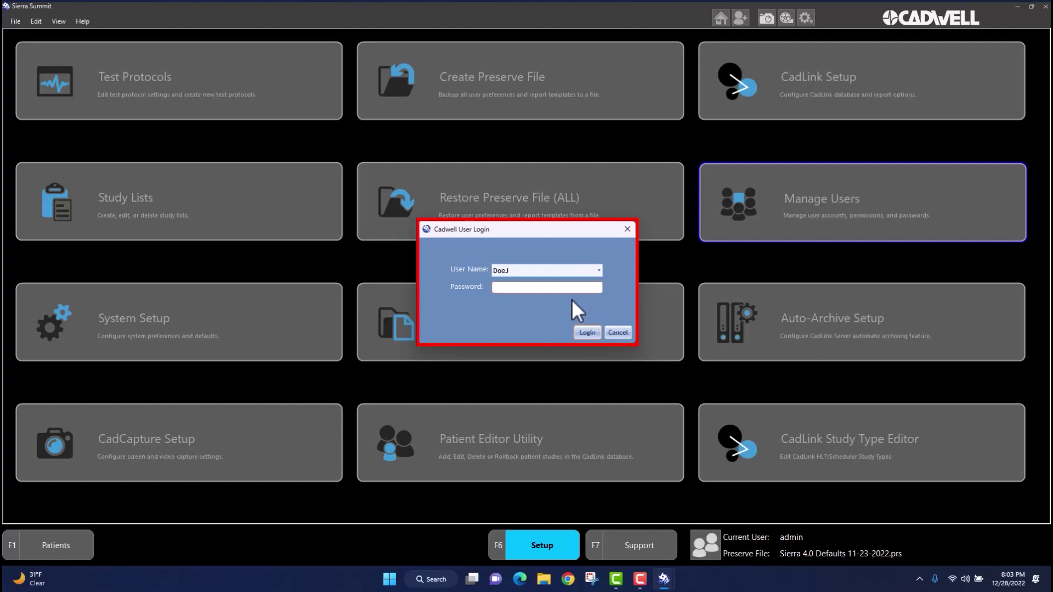
text(••)
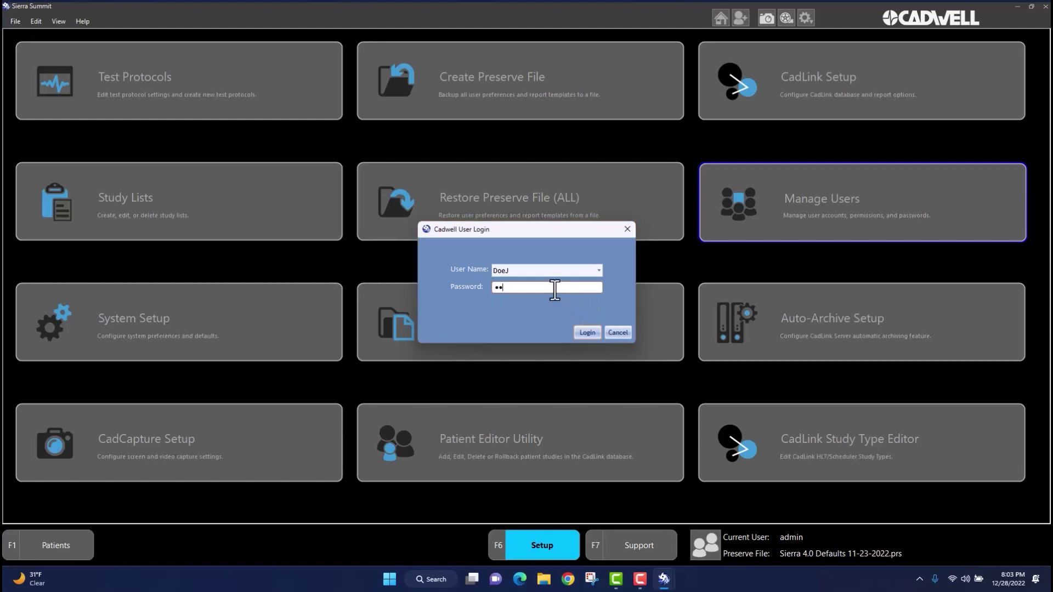
text(••)
click(586, 332)
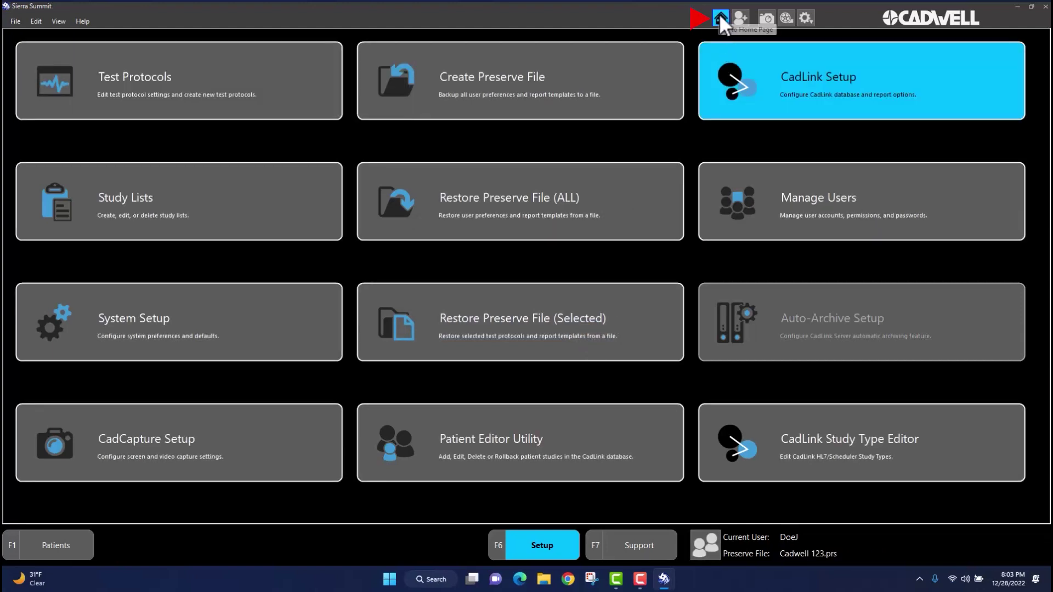
click(719, 17)
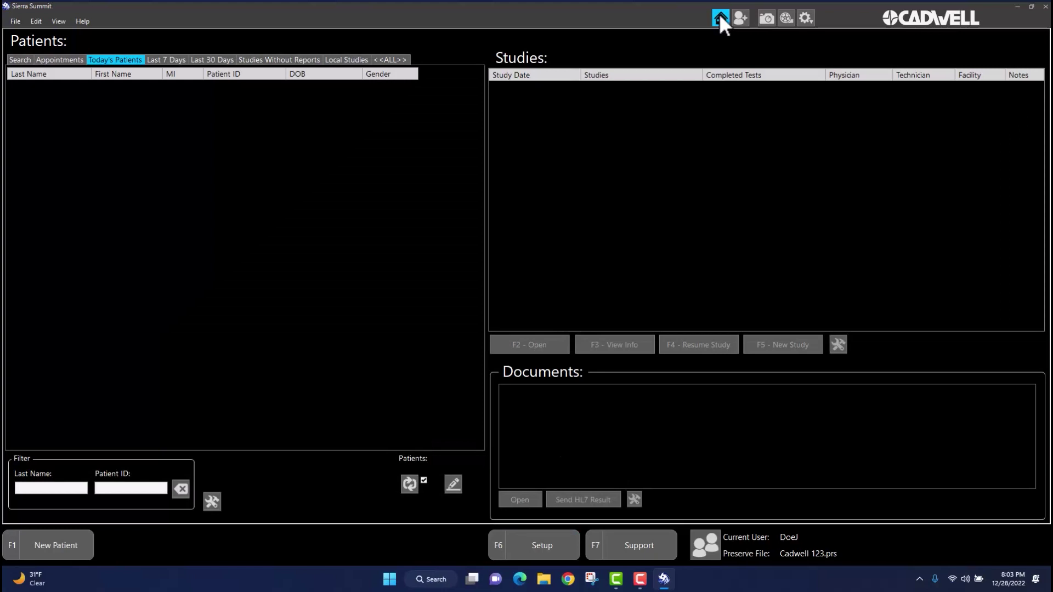